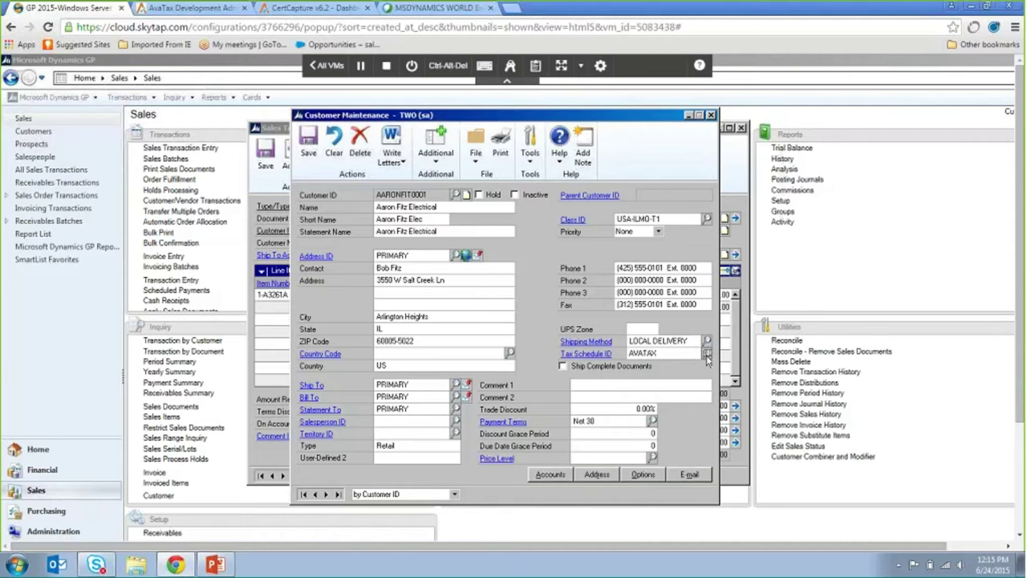
Assign the AVATAX tax schedule to the customer from the list of tax schedules.
left_click(707, 355)
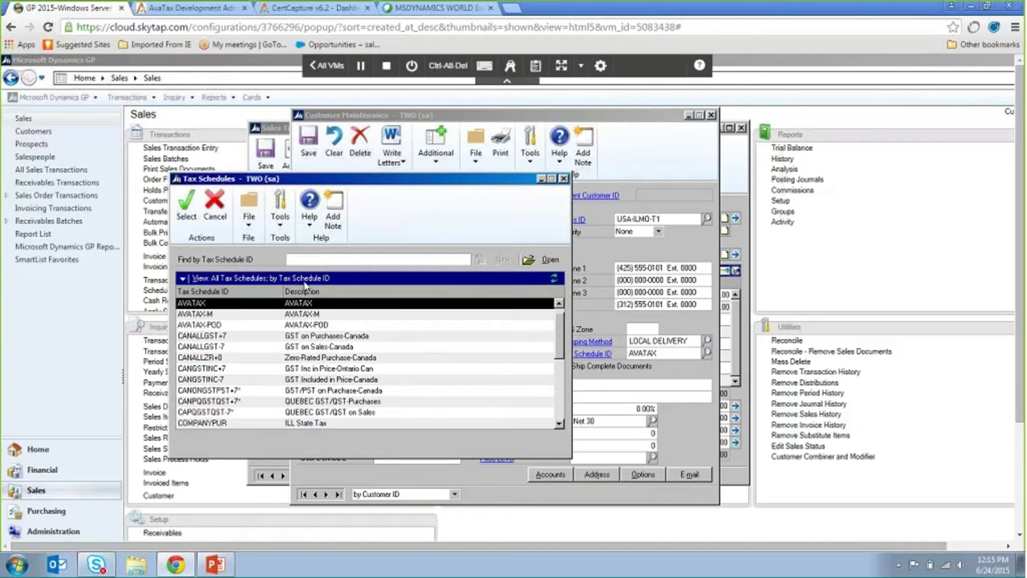
left_click(188, 210)
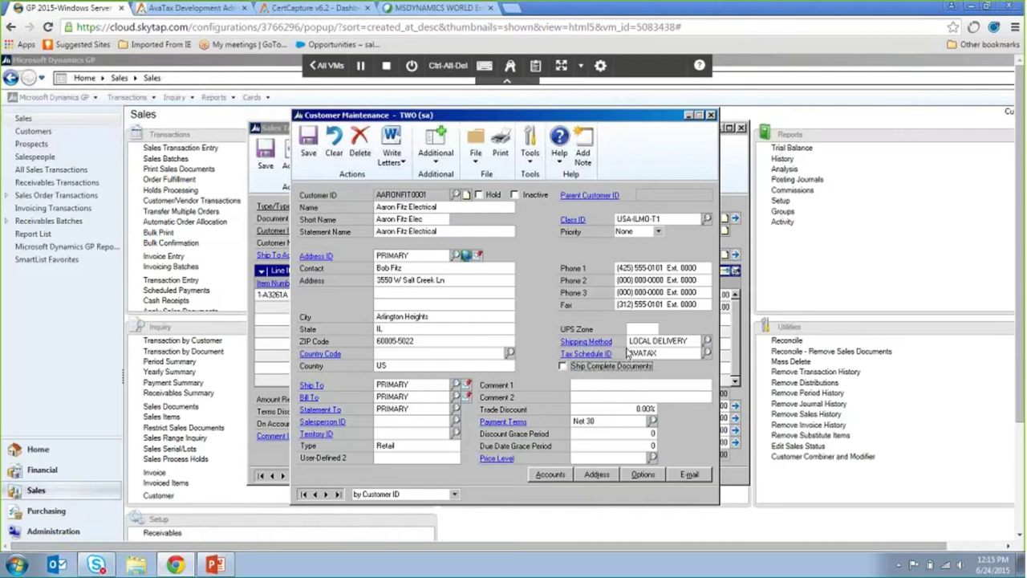
Cut off the end of the customer's street address and clear the ZIP code.
left_click(454, 280)
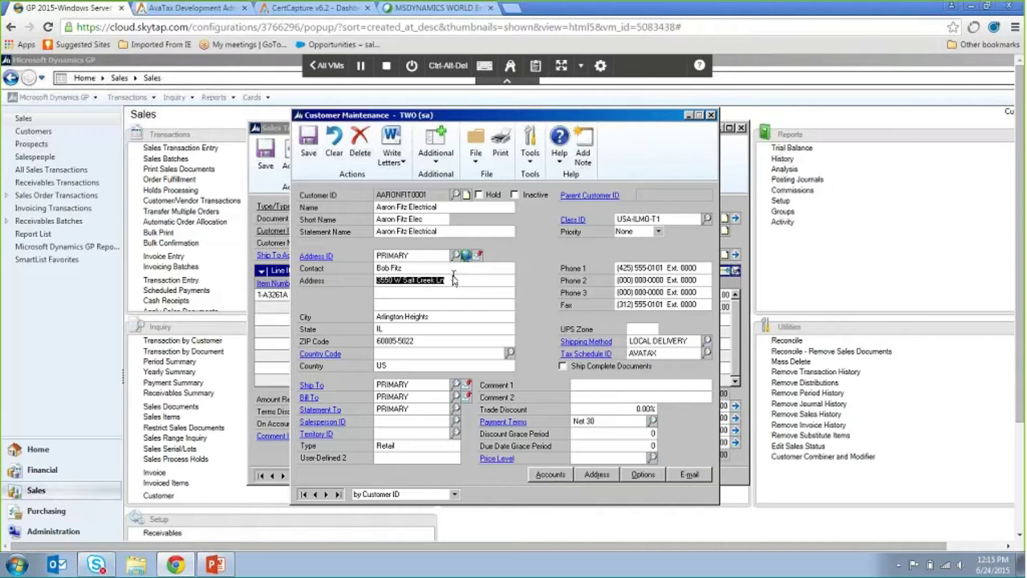
key("shift+Left")
key("shift+Left")
key("shift+Left")
left_click(449, 285)
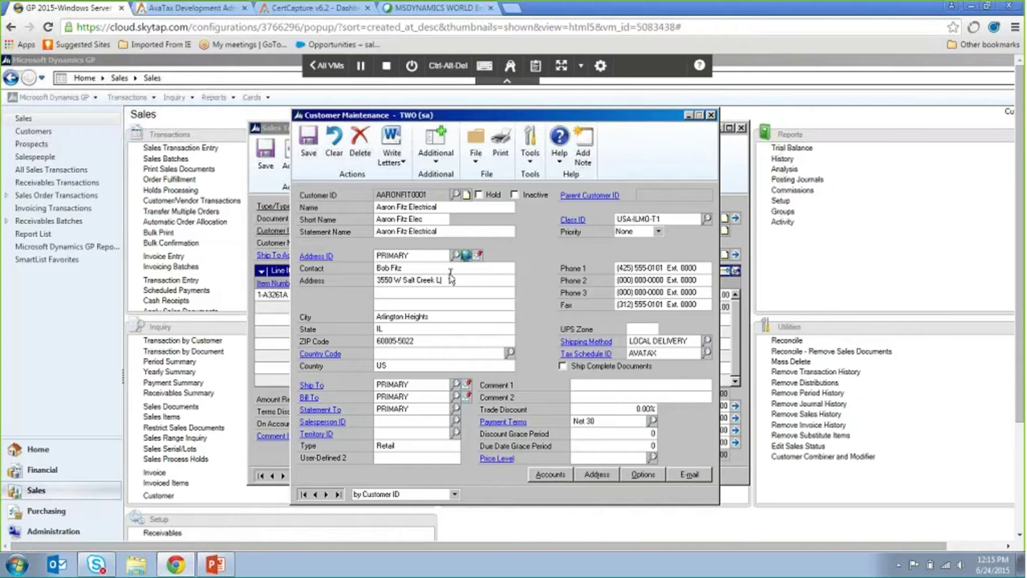
left_click(434, 342)
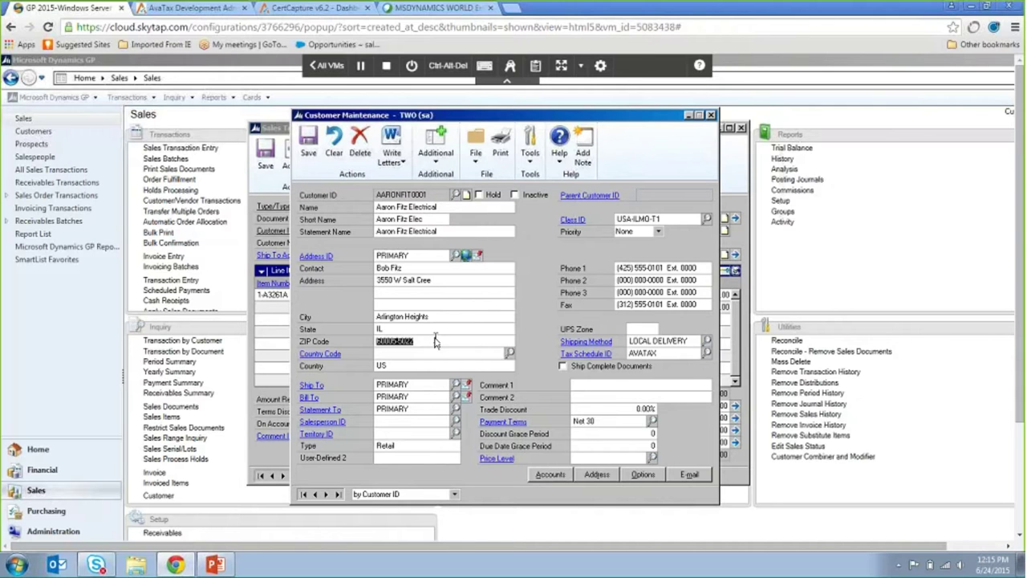
key("Delete")
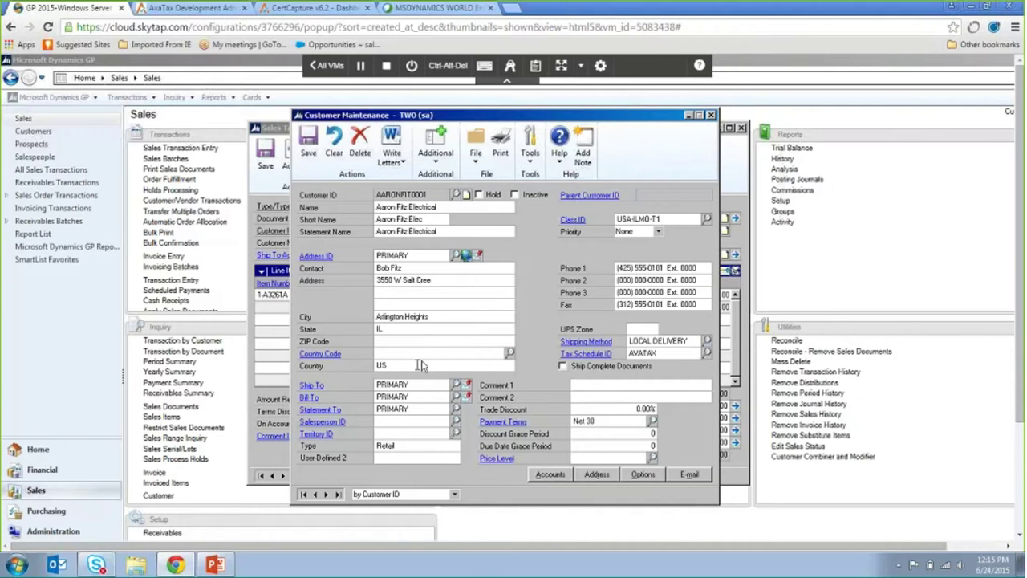
Validate the customer's incomplete address, accept the validated version and close the customer record.
left_click(436, 149)
left_click(466, 176)
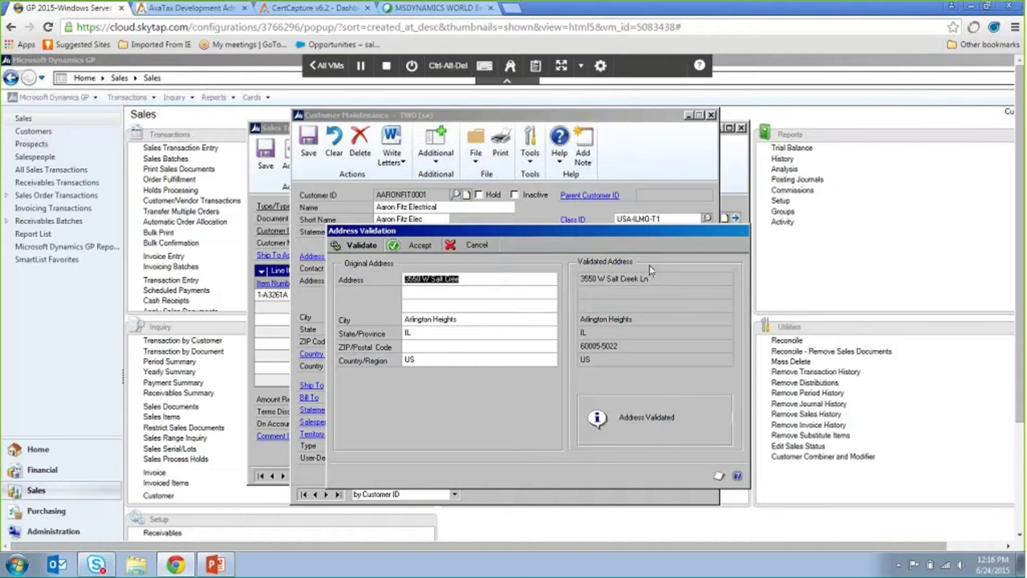
left_click(413, 245)
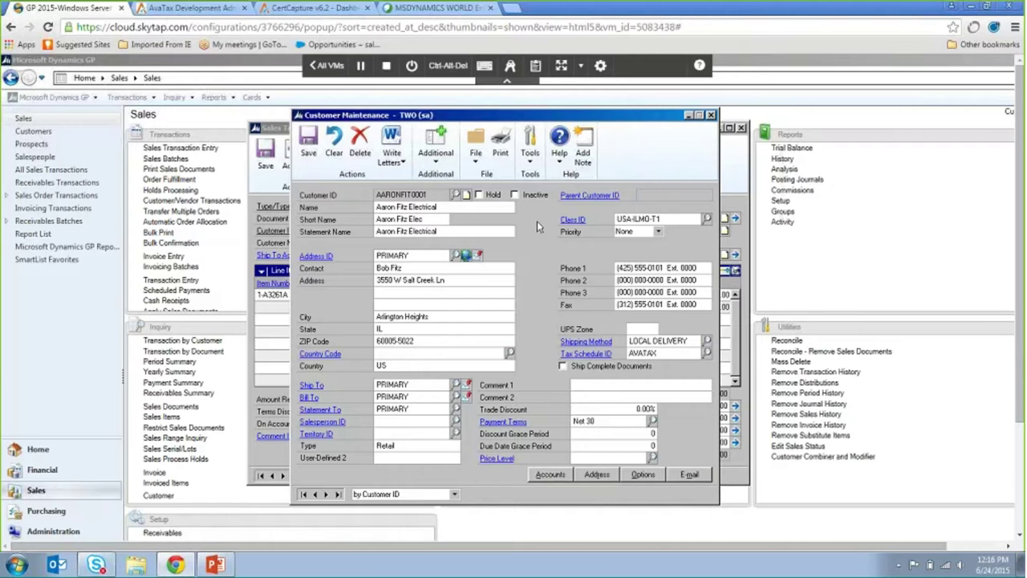
left_click(710, 115)
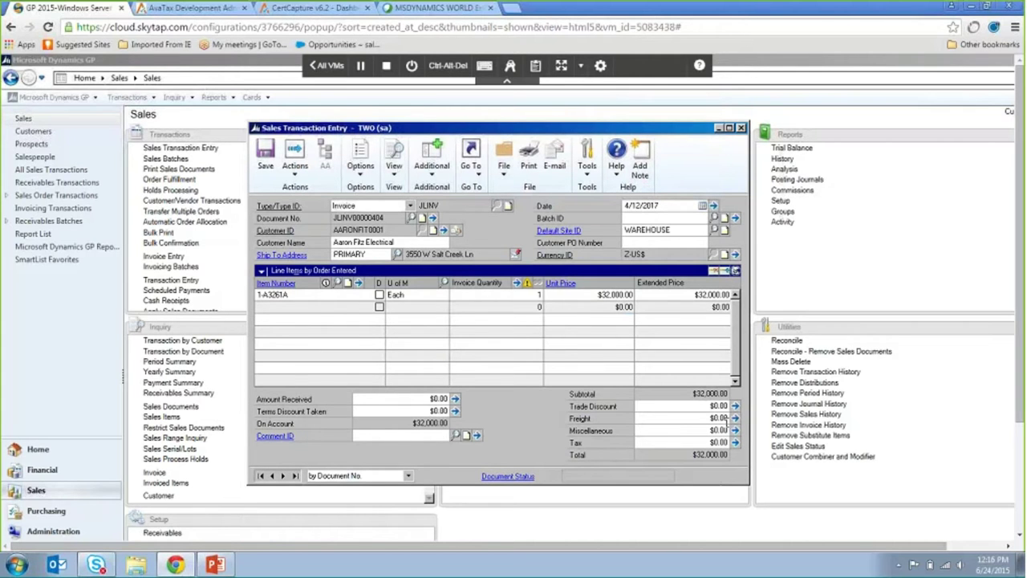
Calculate the tax for the Aaron Fitz Electrical sales invoice.
left_click(431, 167)
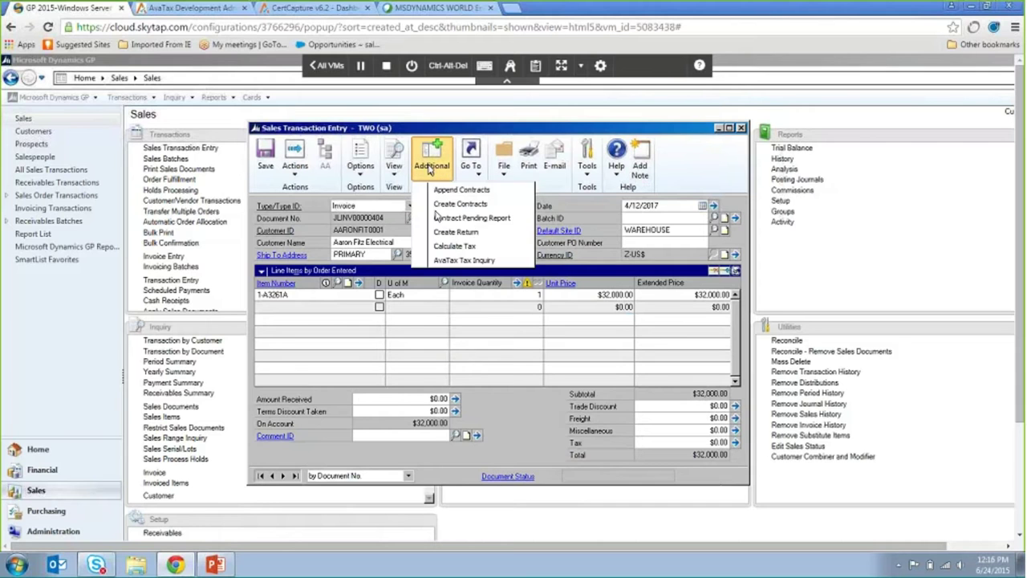
left_click(448, 249)
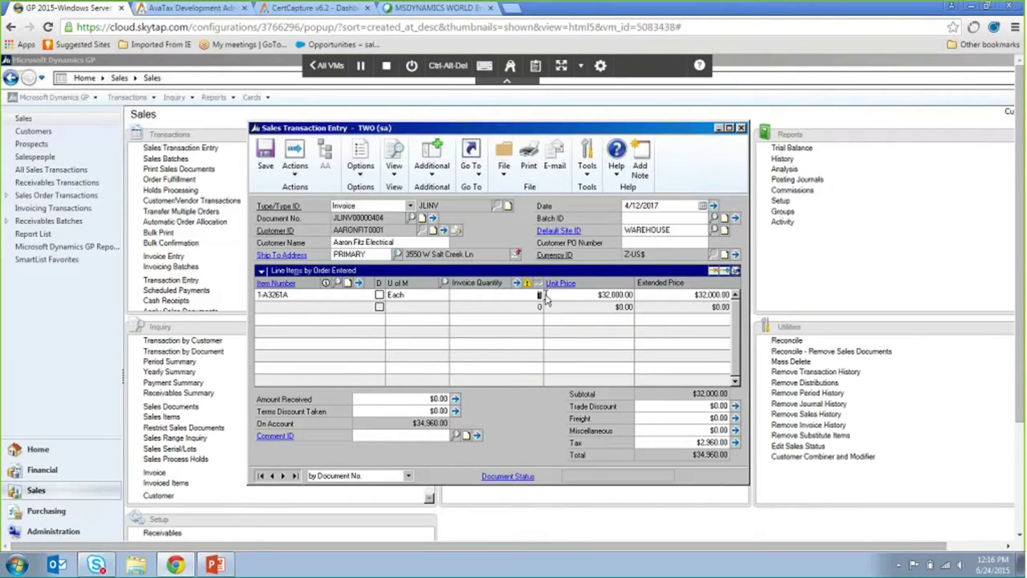
Set the invoice quantity of item 1-A3261A to 5 and recalculate the tax.
type("5")
key("Tab")
key("Tab")
left_click(432, 159)
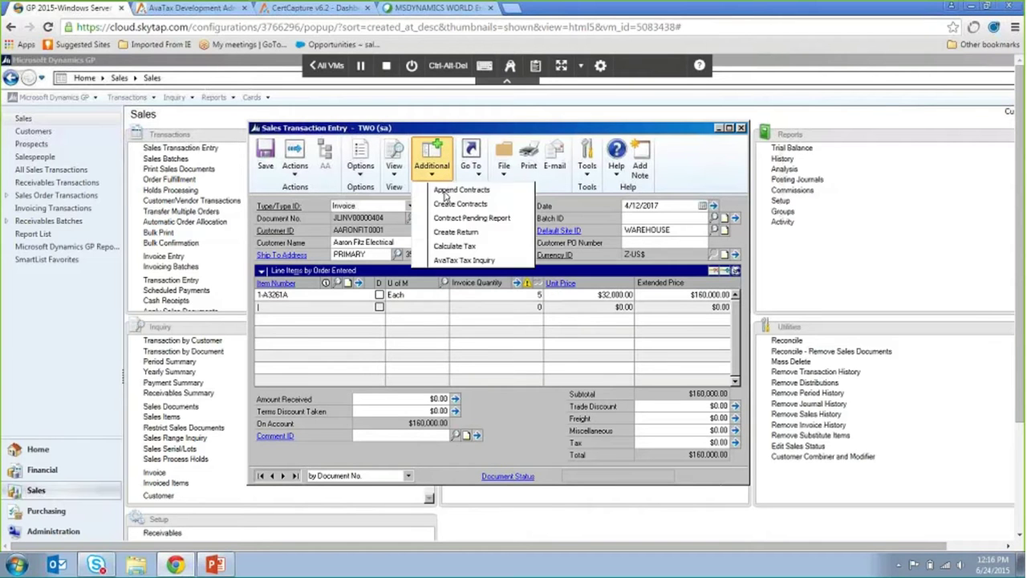
left_click(453, 246)
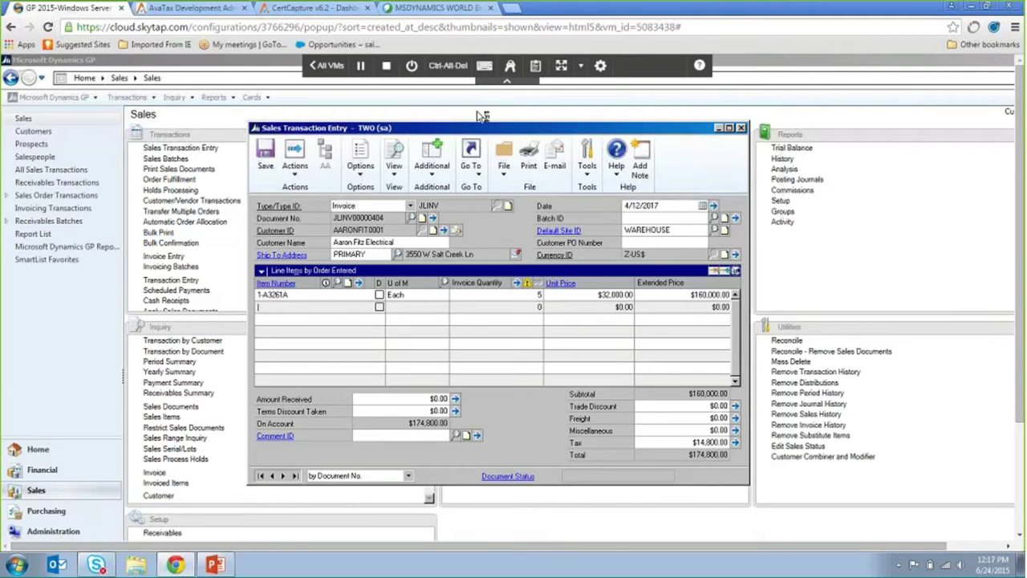
Switch to the AvaTax admin console, look over the dashboard widgets and open the organization's company list.
left_click(219, 10)
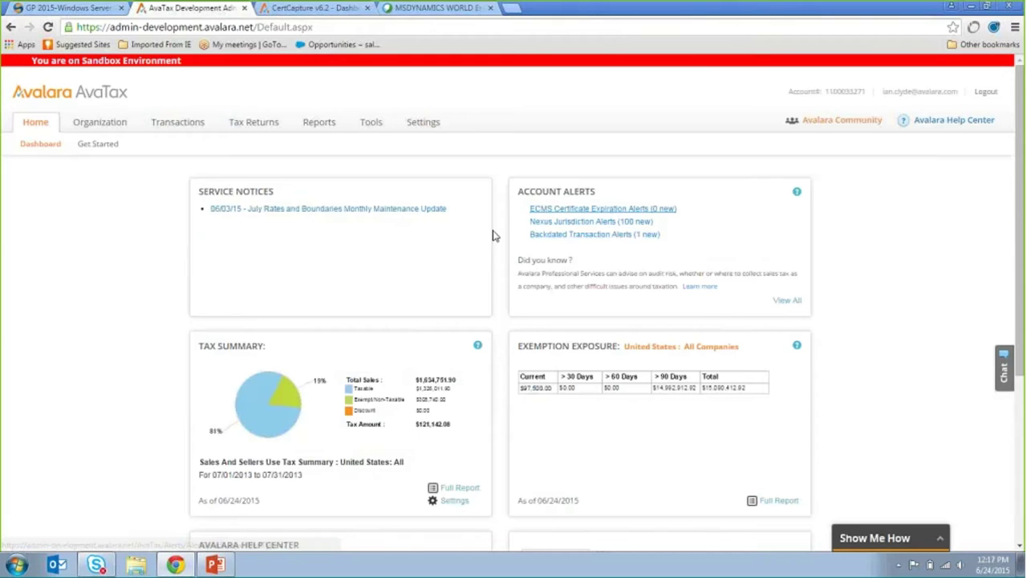
scroll(492, 233, "down", 2)
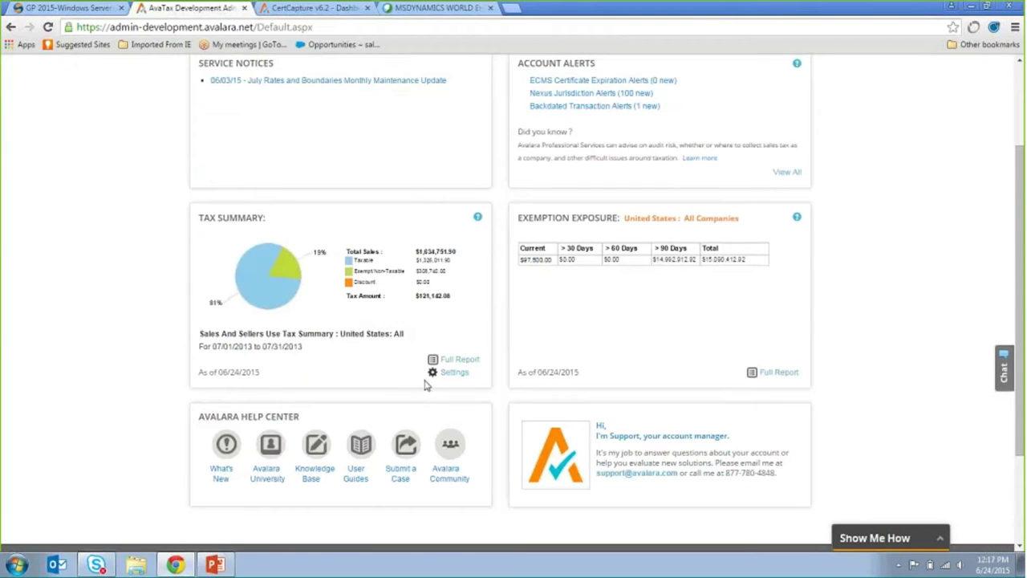
scroll(424, 350, "up", 1)
scroll(423, 345, "up", 1)
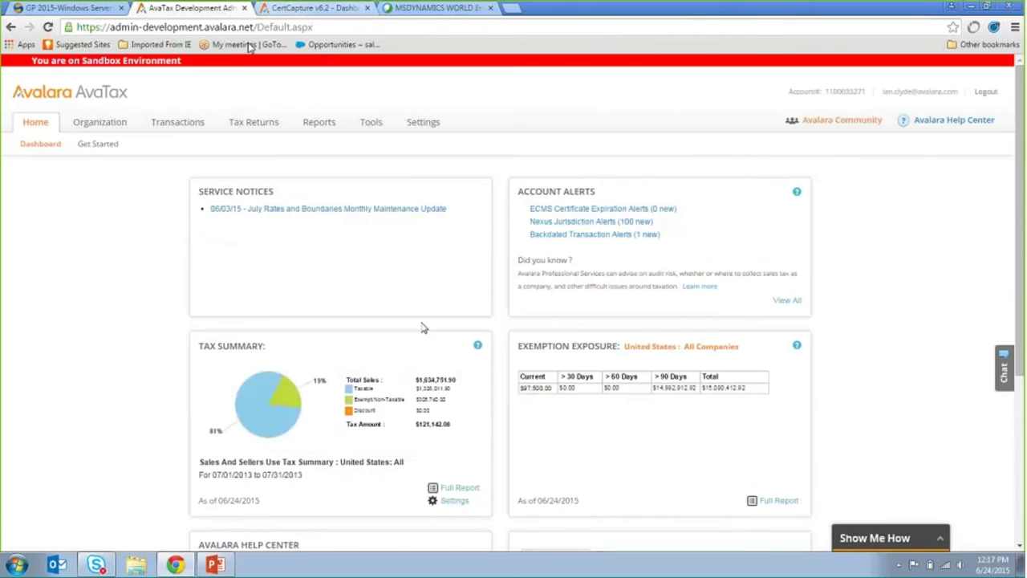
left_click(107, 125)
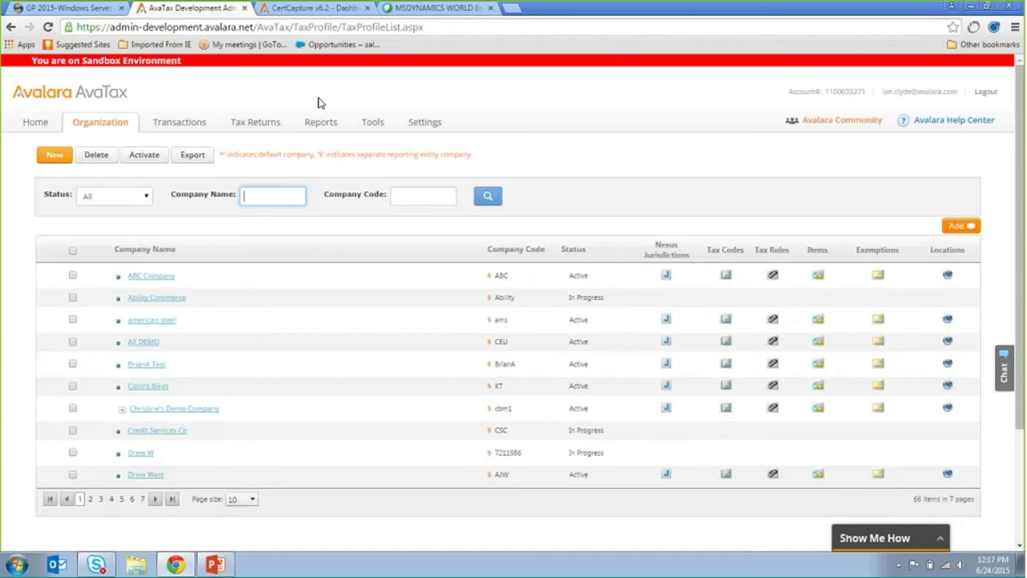
List the demo company's transactions with the date range starting at 06/21/2015.
left_click(181, 126)
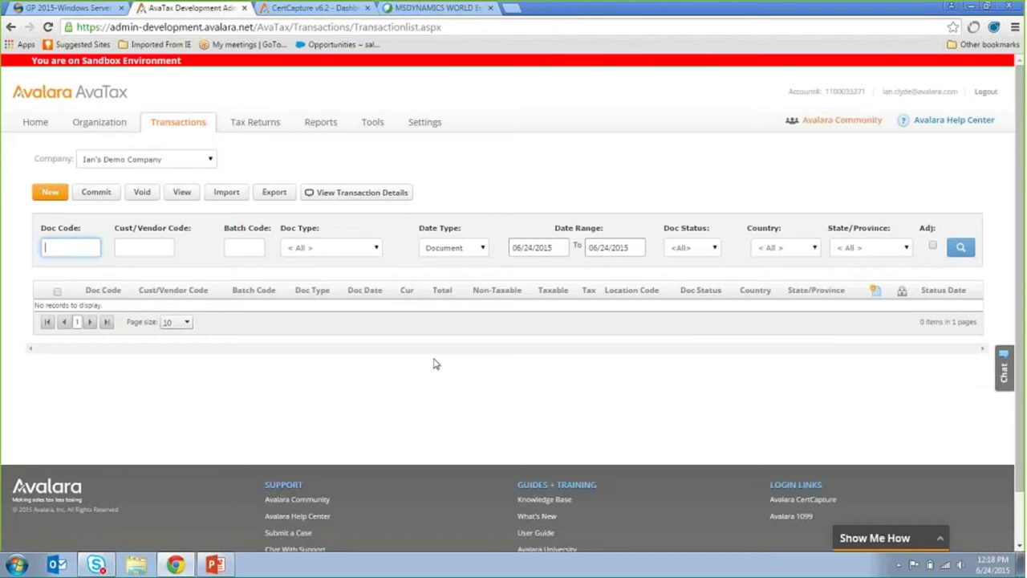
left_click(538, 249)
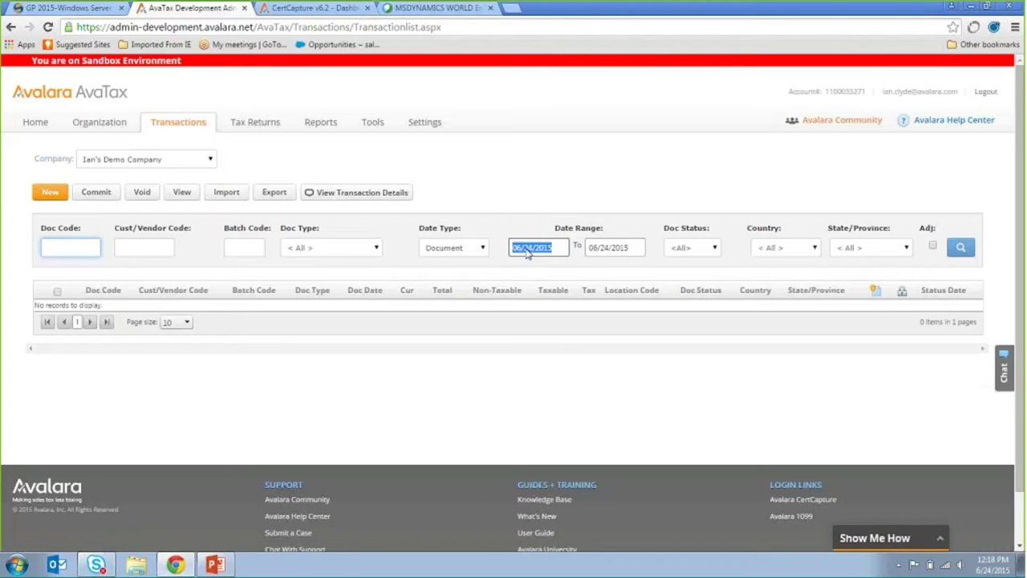
left_click(530, 246)
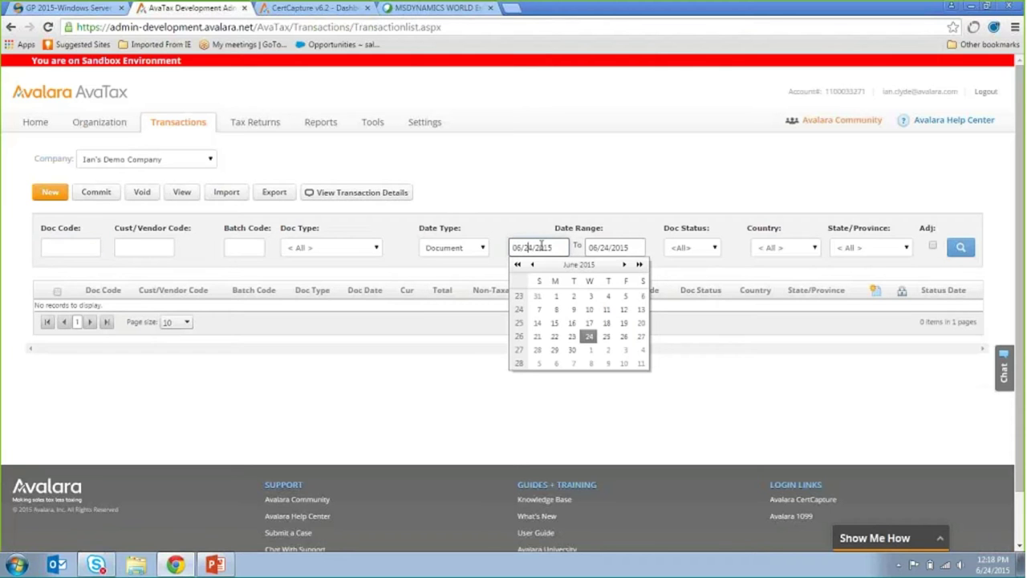
key("Delete")
type("1")
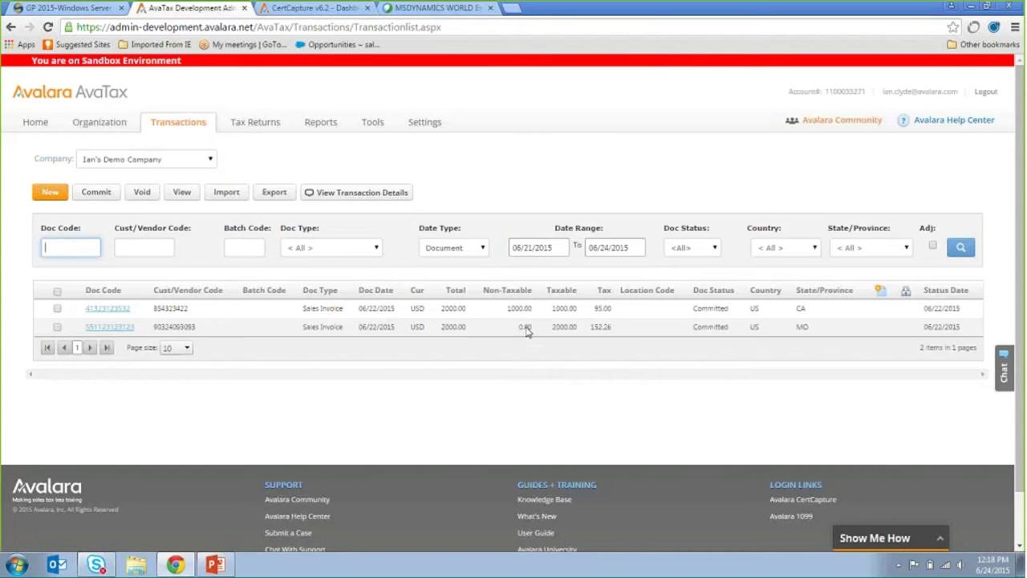
Open the California sales invoice and expand the jurisdiction tax breakdown of its Ammunition Machine line.
left_click(120, 311)
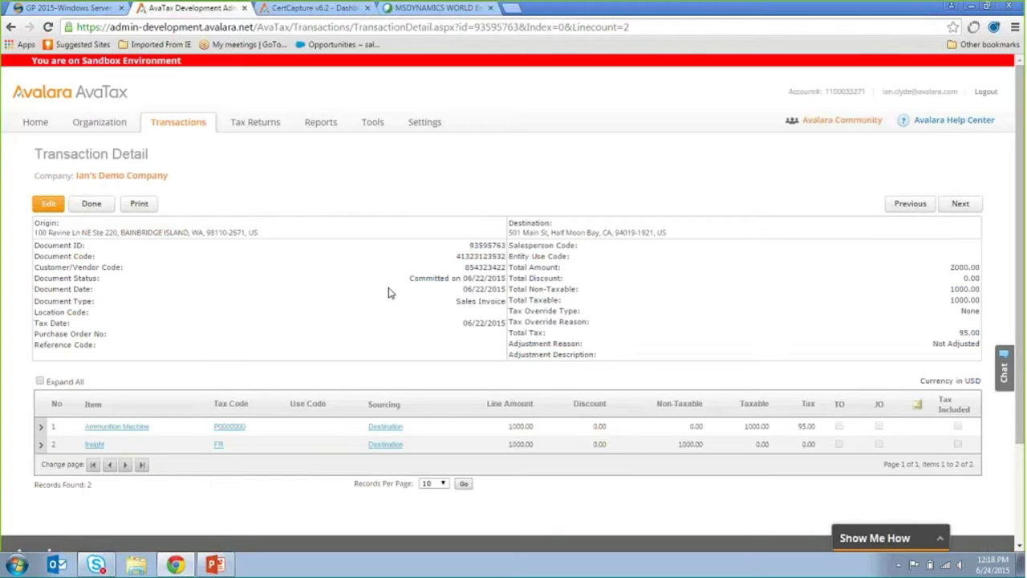
left_click(41, 426)
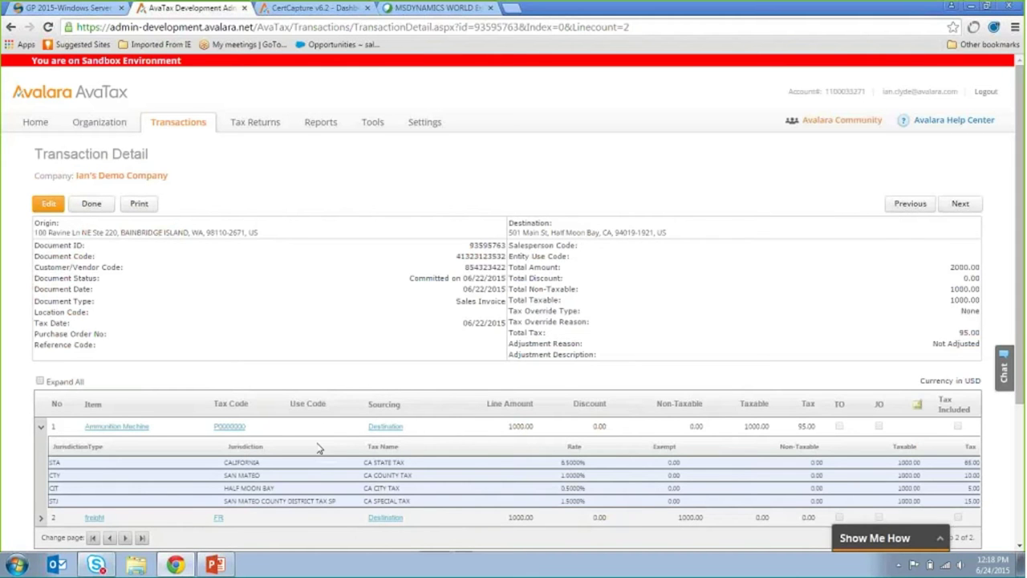
View the printable version of the transaction full size with tax details shown, and close it.
left_click(143, 206)
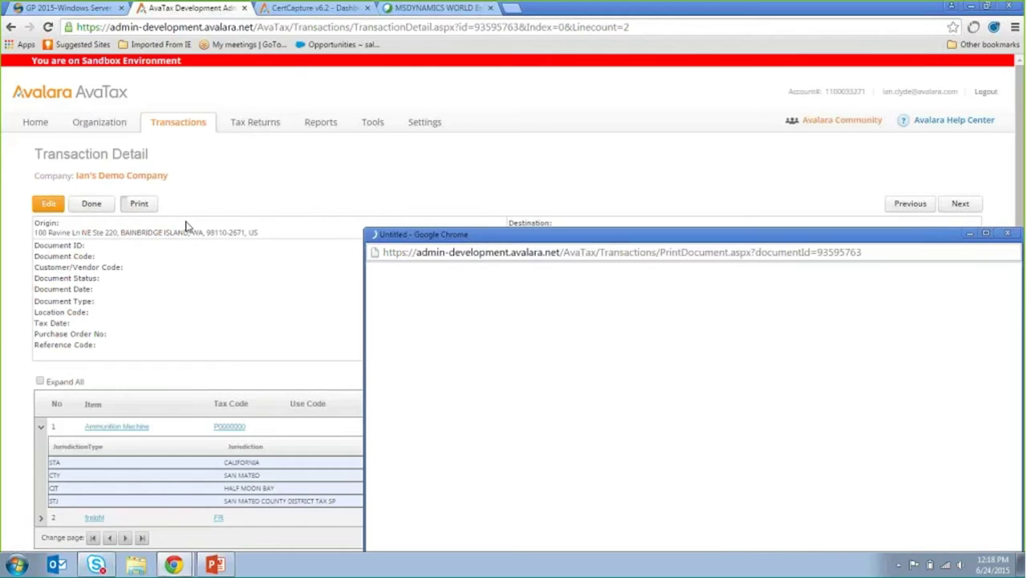
left_click(986, 233)
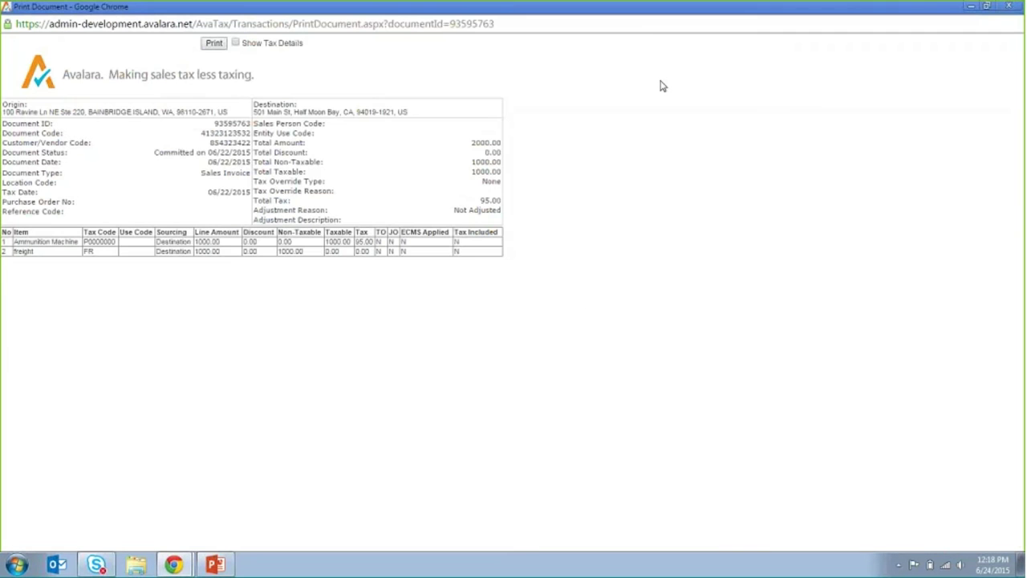
left_click(236, 42)
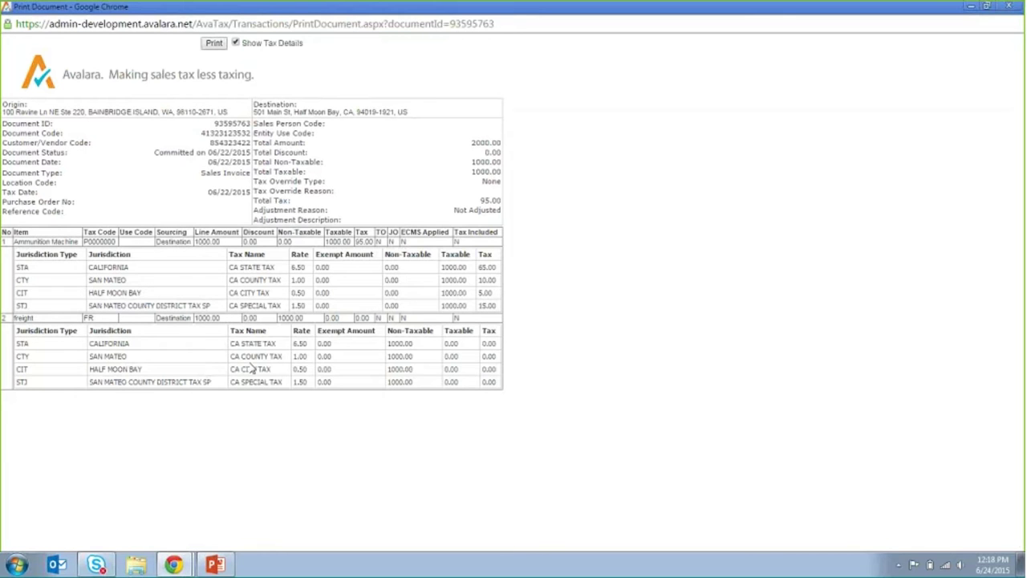
left_click(1005, 6)
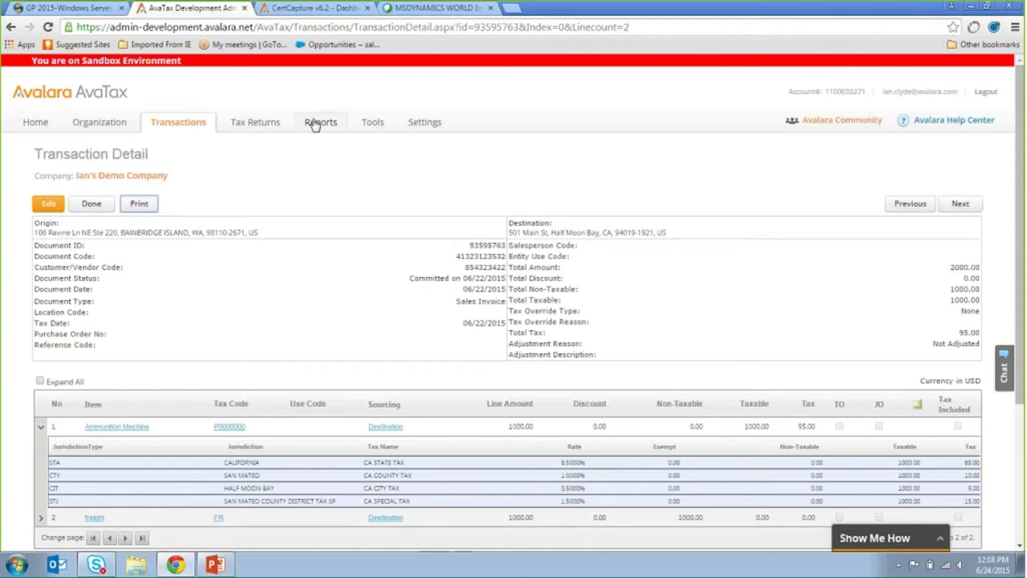
Load the tax returns liability worksheet for August 2009 across all states.
left_click(233, 126)
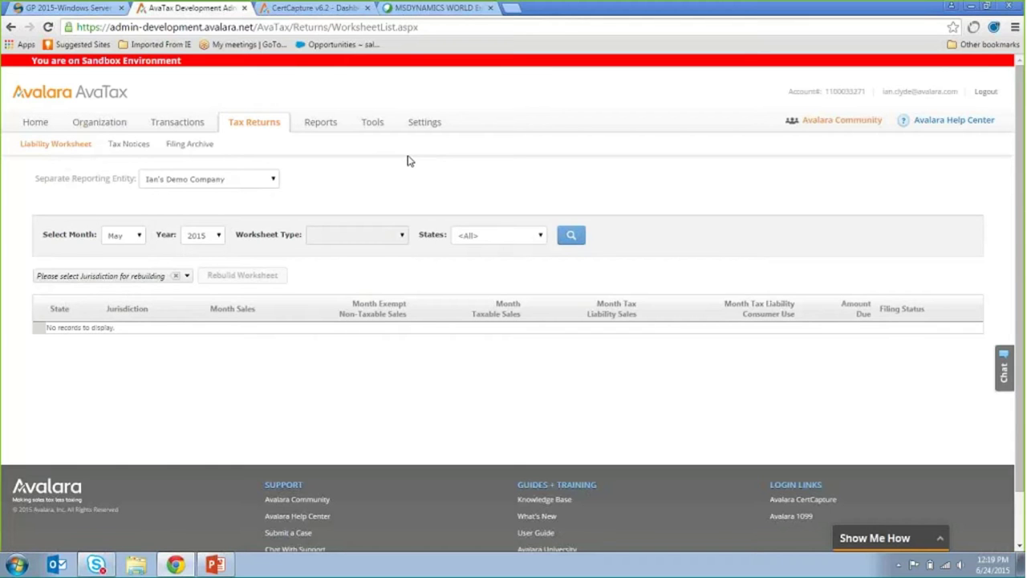
left_click(138, 235)
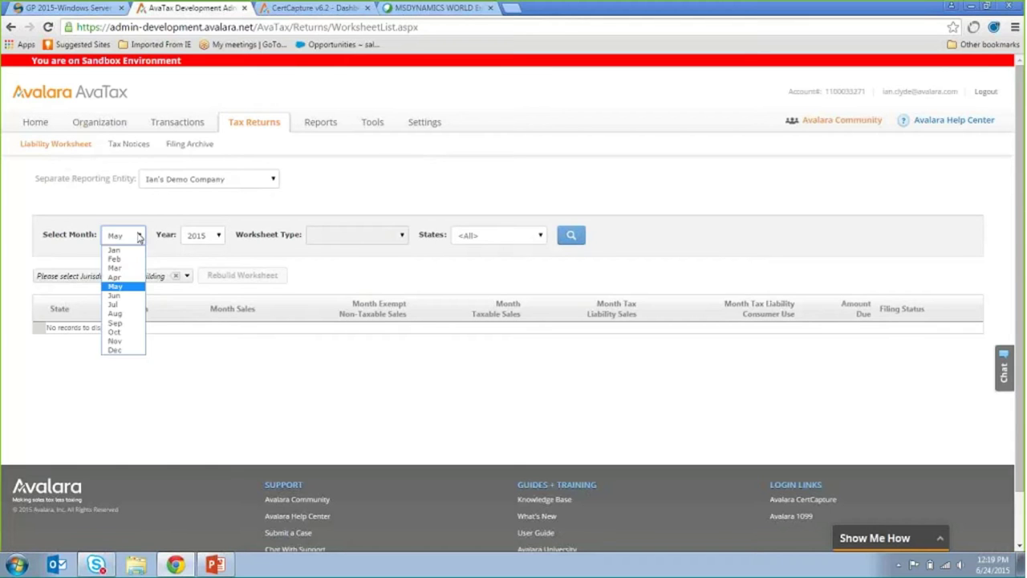
left_click(132, 314)
left_click(214, 238)
left_click(205, 279)
left_click(570, 236)
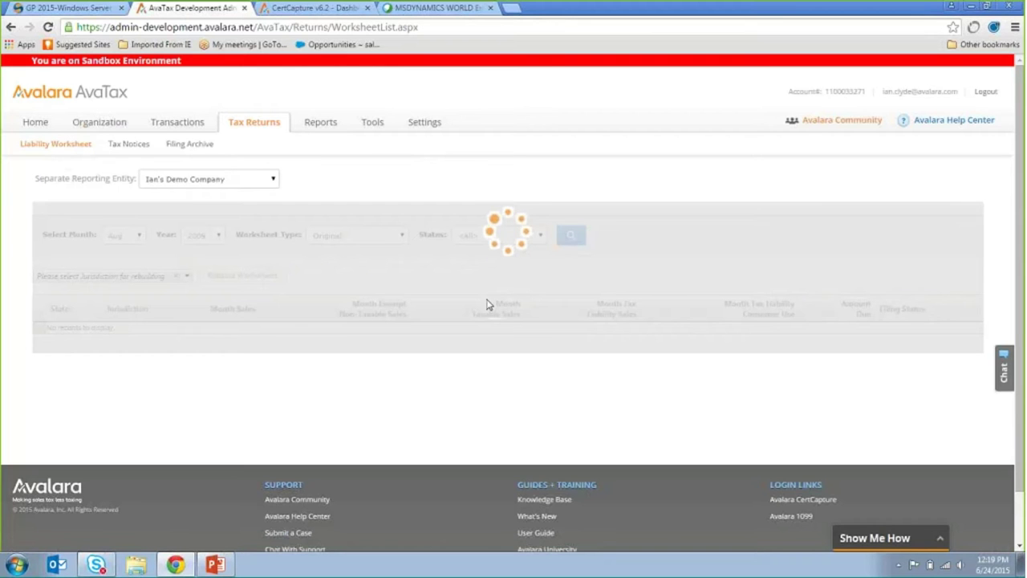
Expand the Alabama row of the liability worksheet to show its individual return forms.
scroll(177, 375, "down", 1)
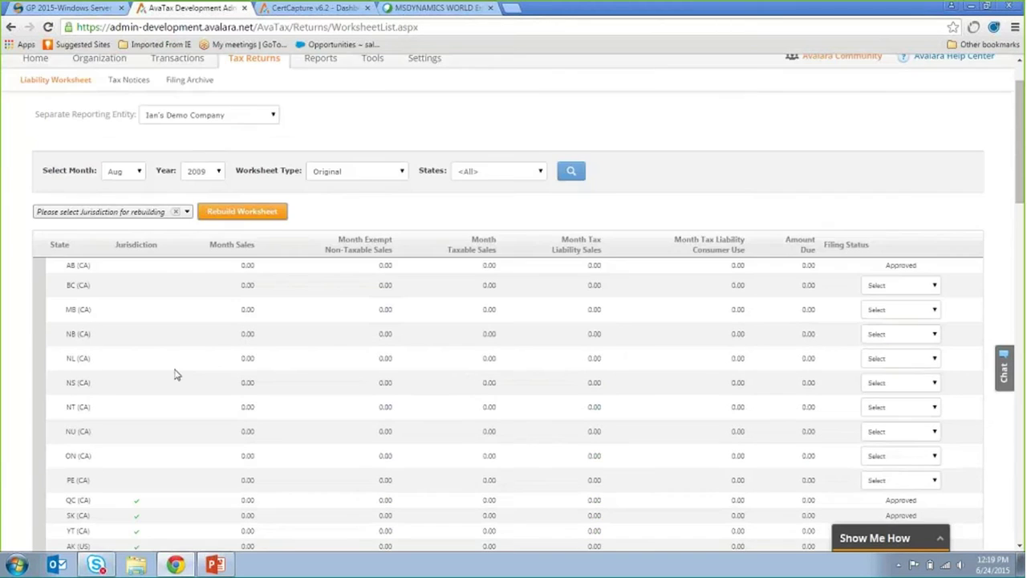
scroll(172, 369, "down", 4)
left_click(40, 312)
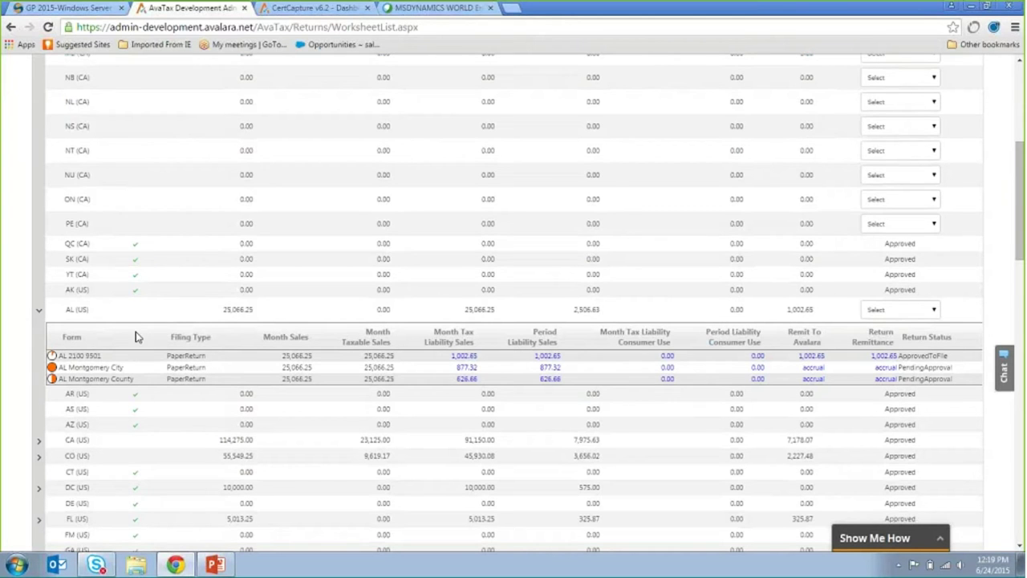
Switch to CertCapture and run a customer search to examine the customers' certificate data.
left_click(275, 10)
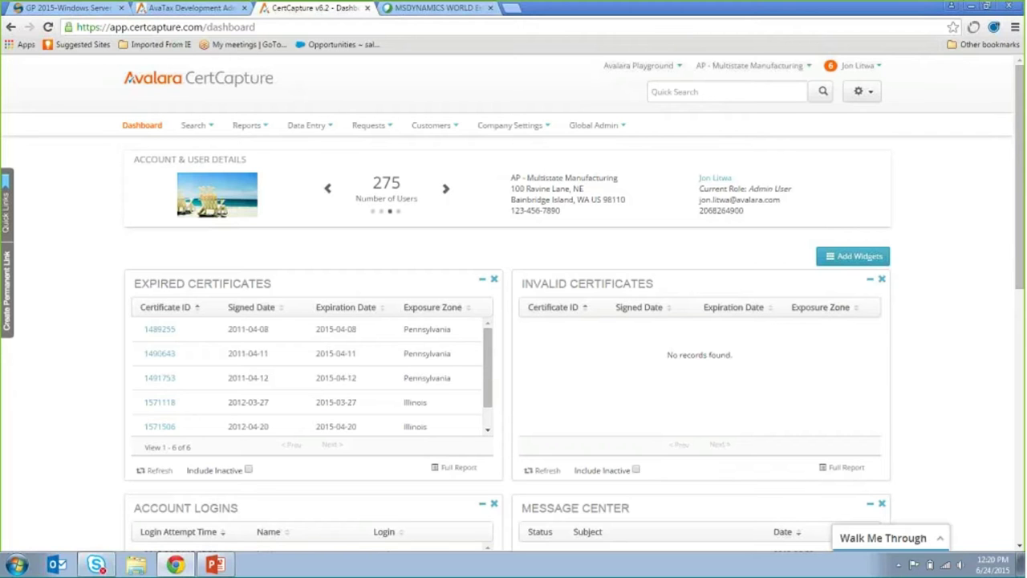
mouse_move(194, 126)
left_click(208, 145)
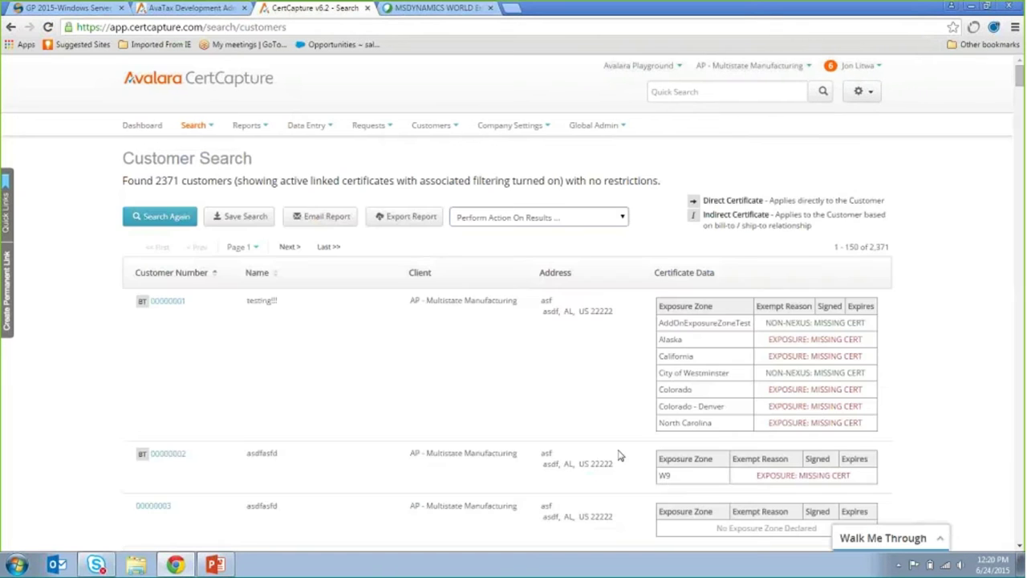
scroll(627, 407, "down", 3)
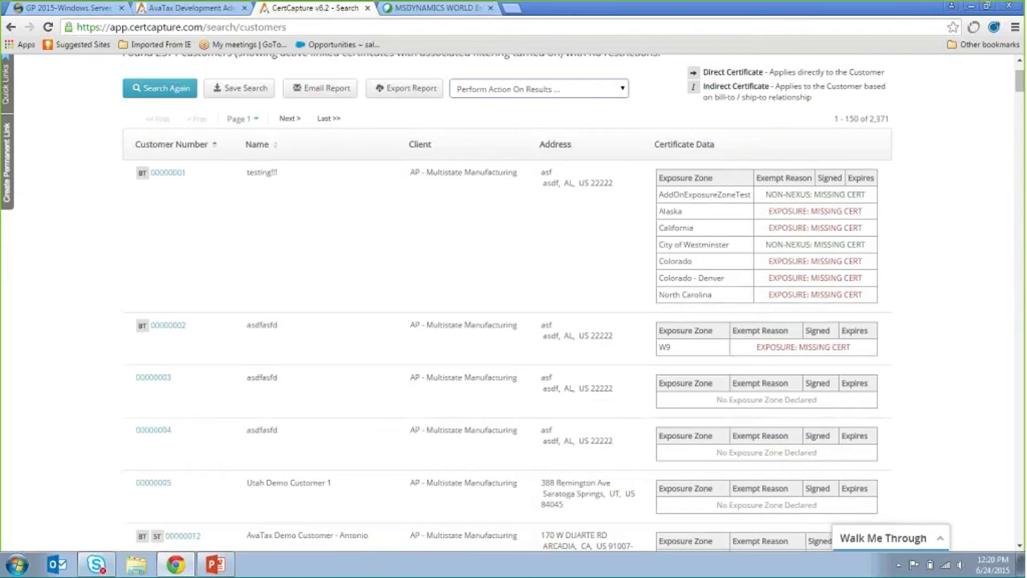
Start a customer exemption certificate campaign from the search results and choose RESALE as the exempt reason.
left_click(538, 89)
left_click(482, 152)
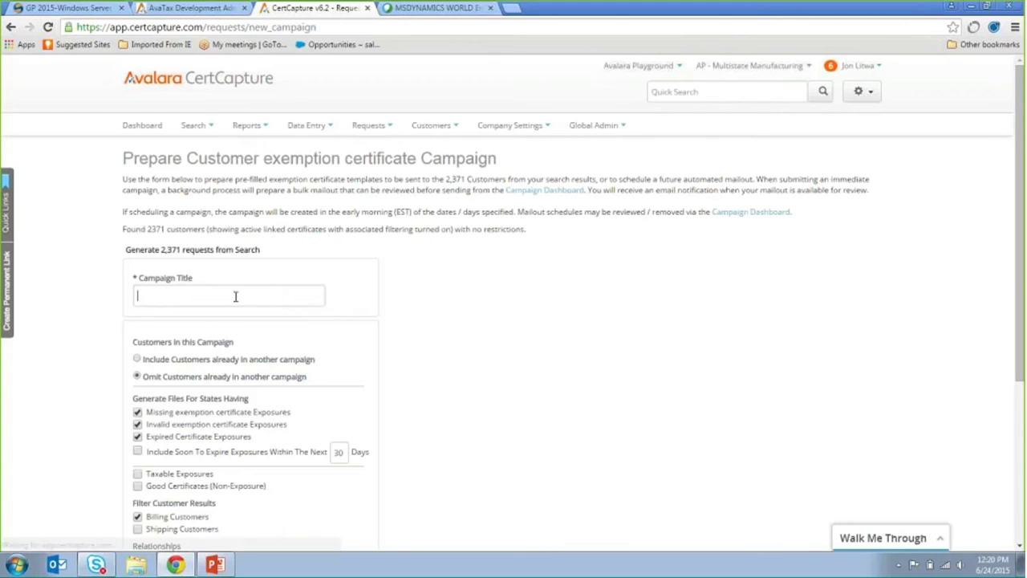
scroll(319, 289, "down", 3)
left_click(223, 413)
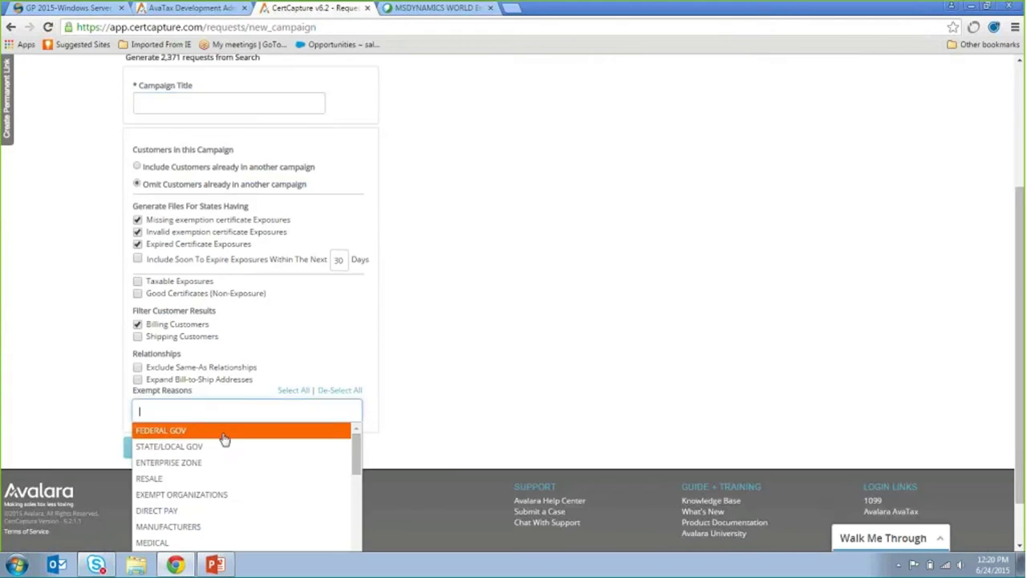
left_click(214, 478)
left_click(408, 414)
scroll(602, 360, "up", 3)
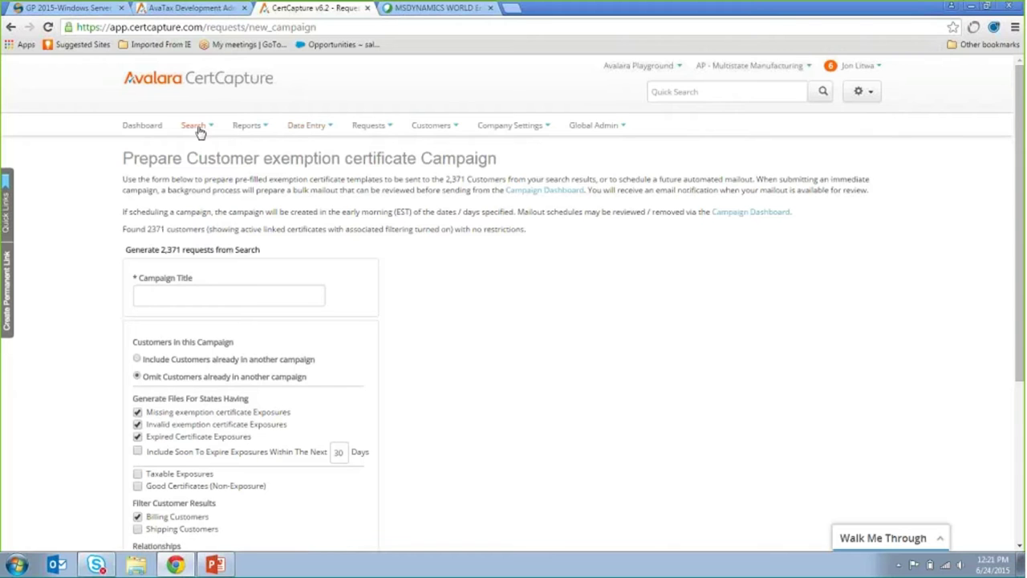
Run a certificate search restricted to the Alabama exposure zone.
mouse_move(201, 131)
left_click(206, 159)
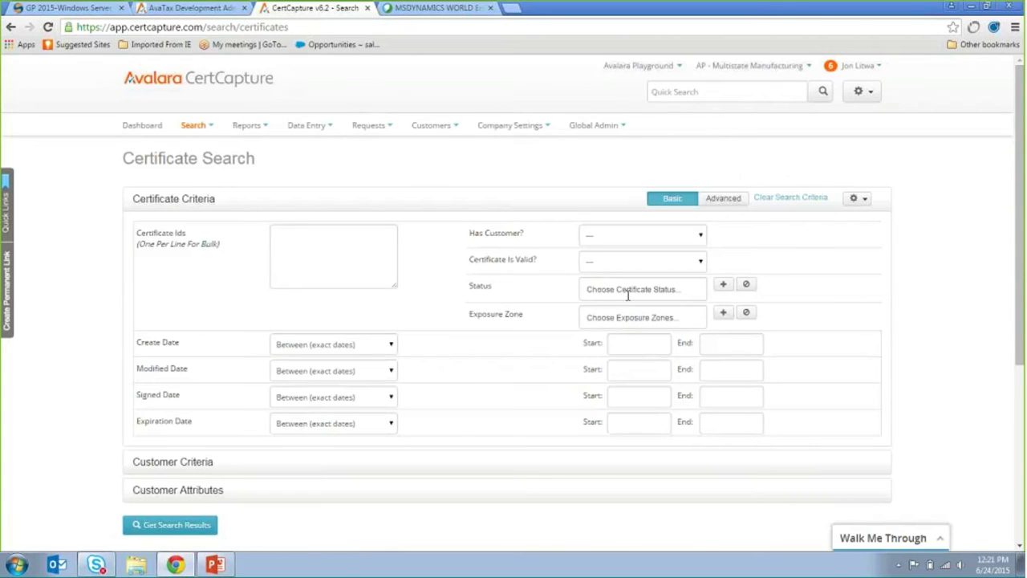
left_click(622, 317)
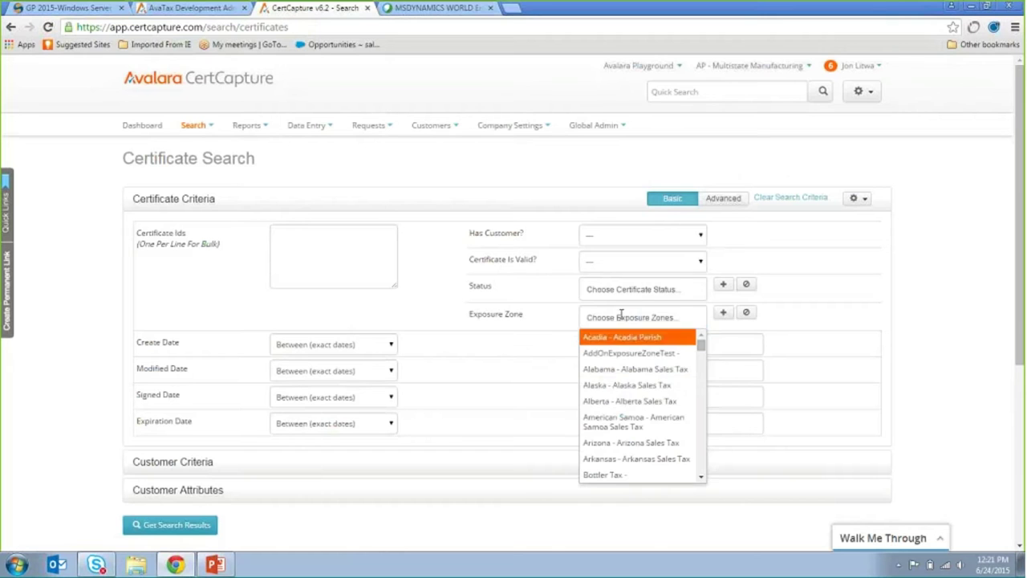
left_click(600, 369)
scroll(135, 524, "down", 1)
left_click(171, 486)
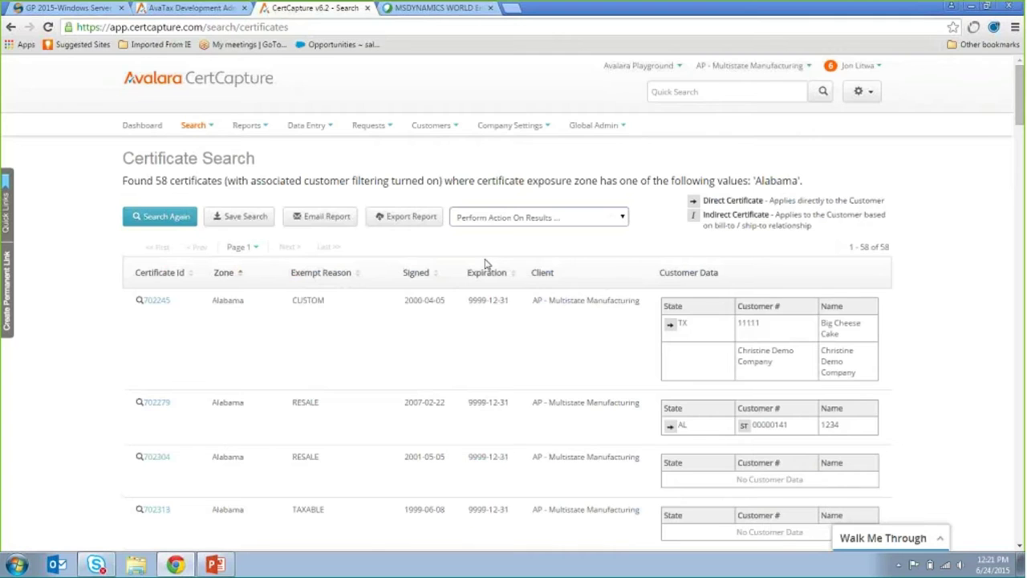
Look through the Alabama certificates and open the bulk certificate download form for these results.
scroll(484, 264, "down", 3)
scroll(509, 362, "up", 3)
left_click(514, 217)
left_click(512, 244)
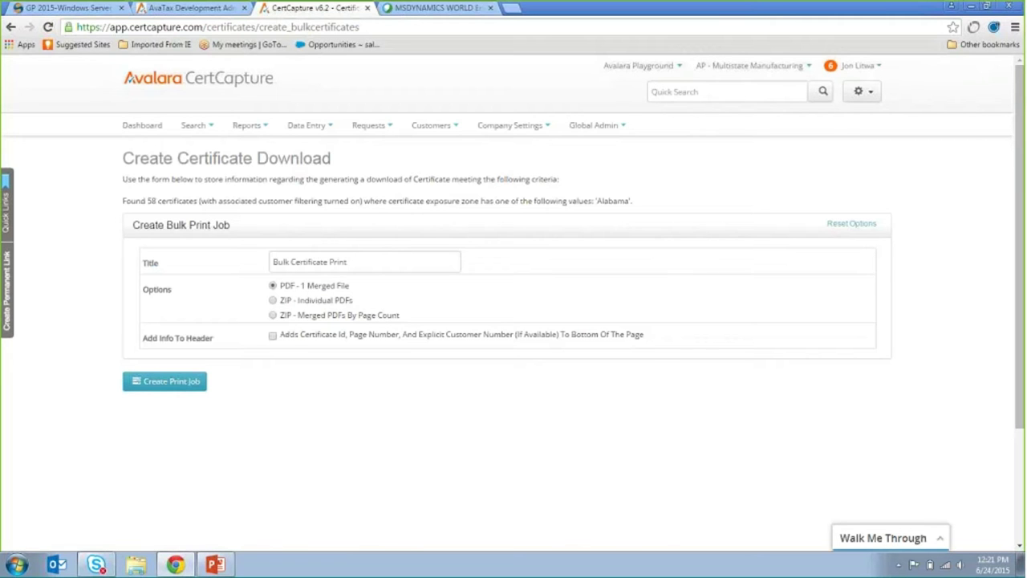
Switch to the PowerPoint presentation, start the slide show from the "How It Works" slide and advance to the Avalara company slide.
left_click(215, 565)
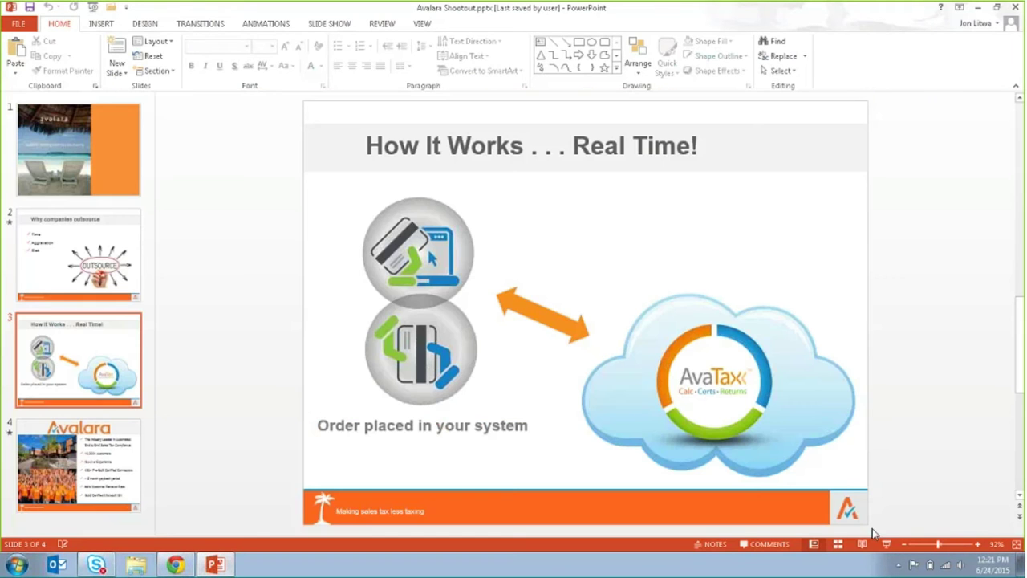
left_click(886, 545)
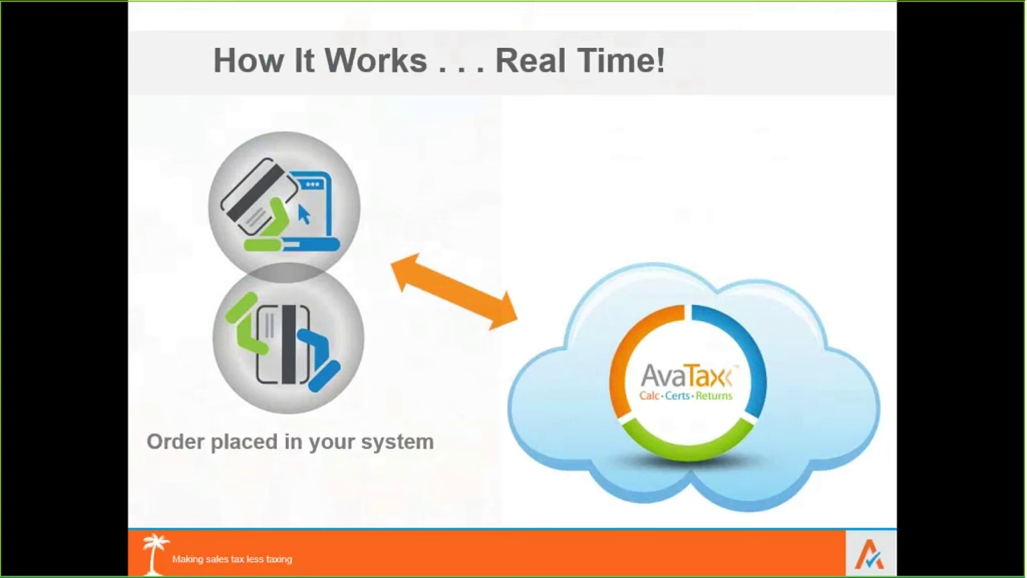
key("Right")
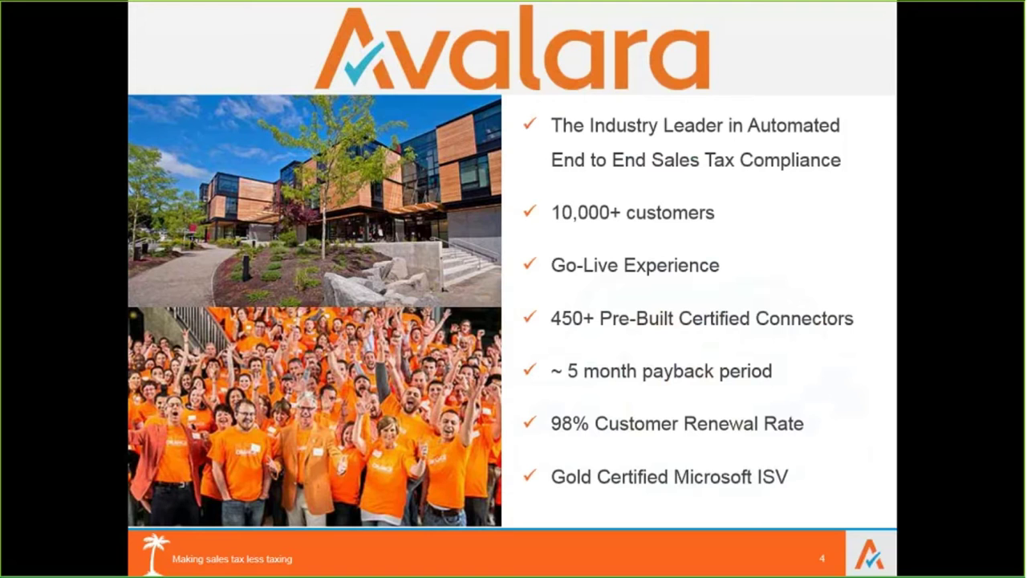